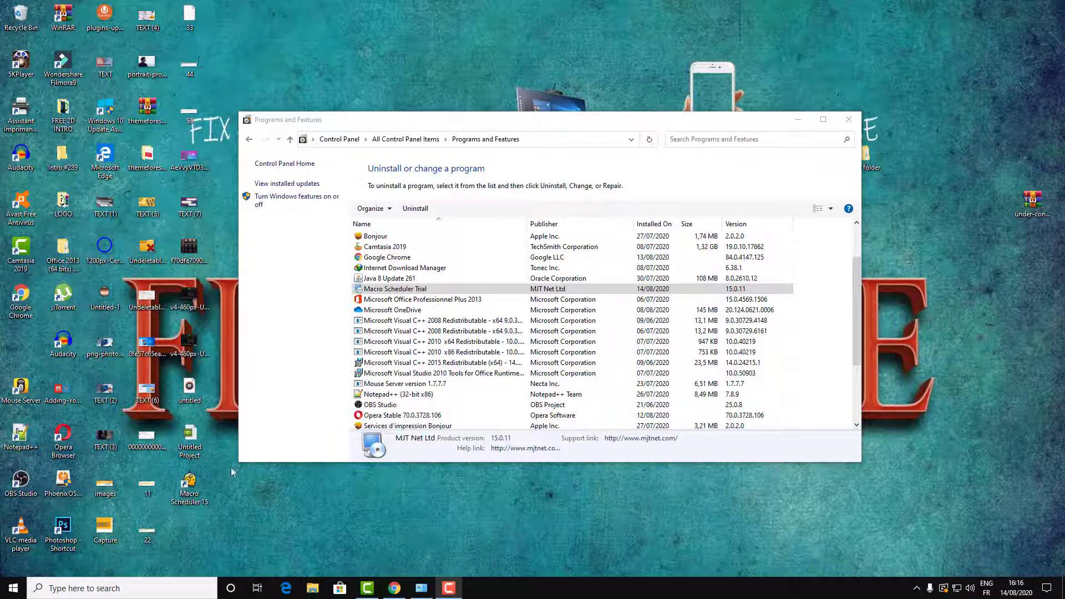
# Step: Try to uninstall Macro Scheduler Trial from Programs and Features, and dismiss the resulting message
pyautogui.moveTo(235, 494); pyautogui.dragTo(188, 493)
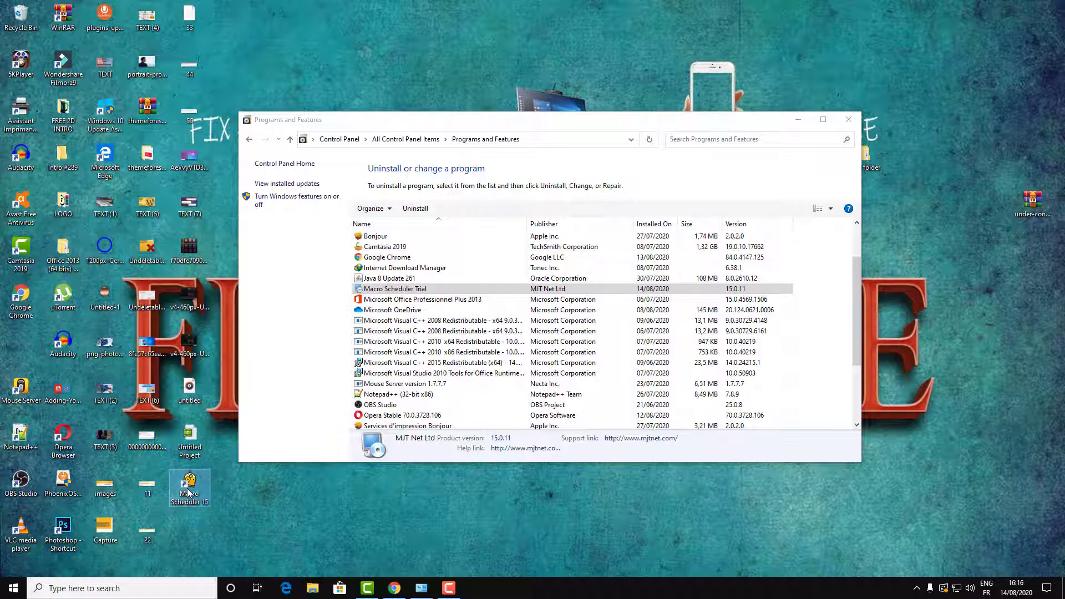
pyautogui.rightClick(393, 289)
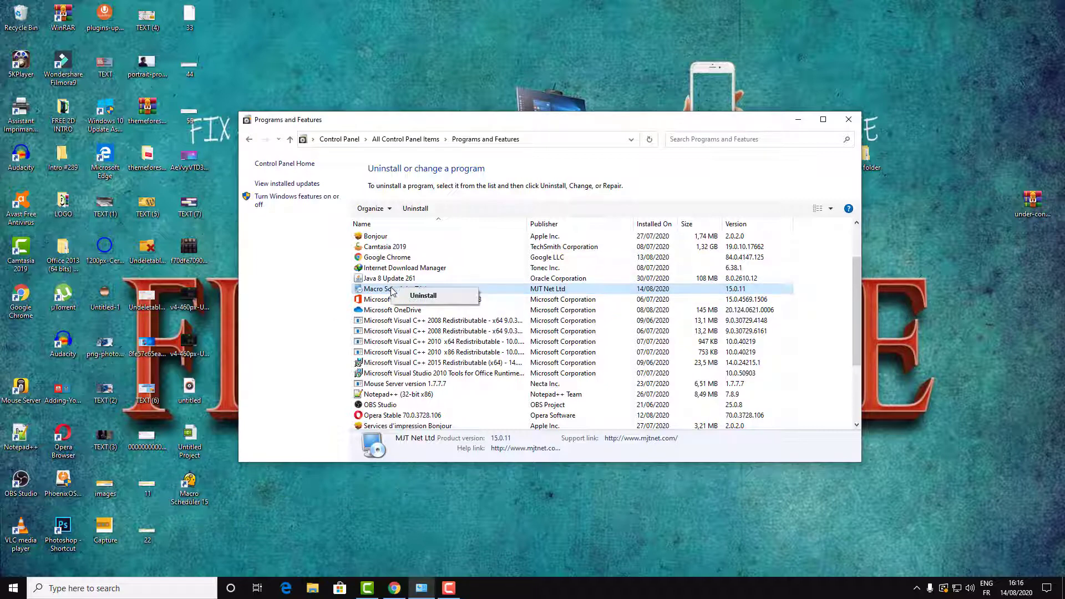
pyautogui.click(436, 303)
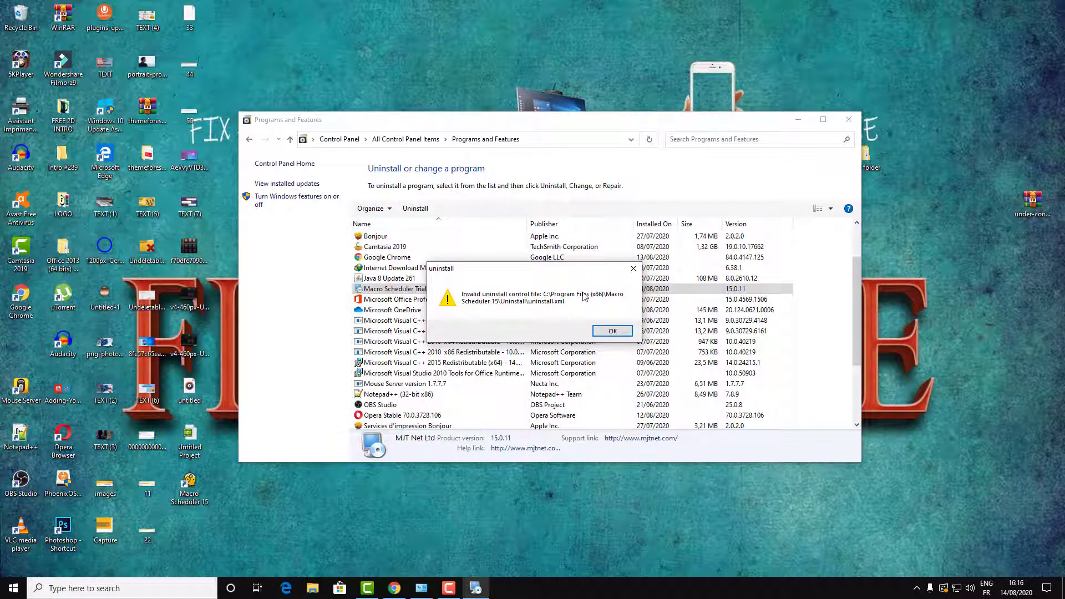
pyautogui.moveTo(542, 274); pyautogui.dragTo(531, 356)
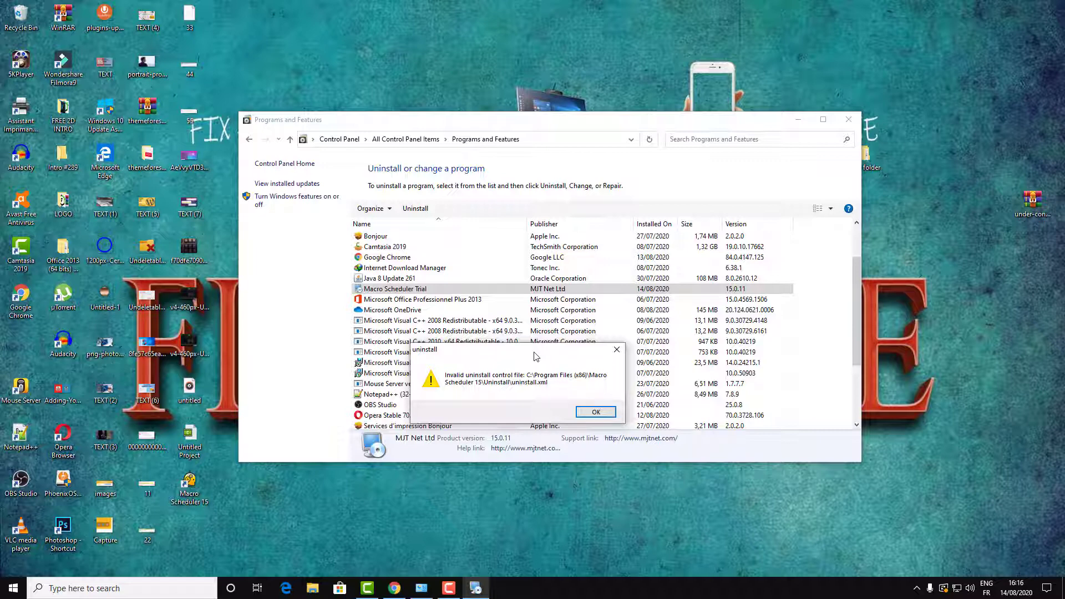
pyautogui.moveTo(534, 355); pyautogui.dragTo(495, 338)
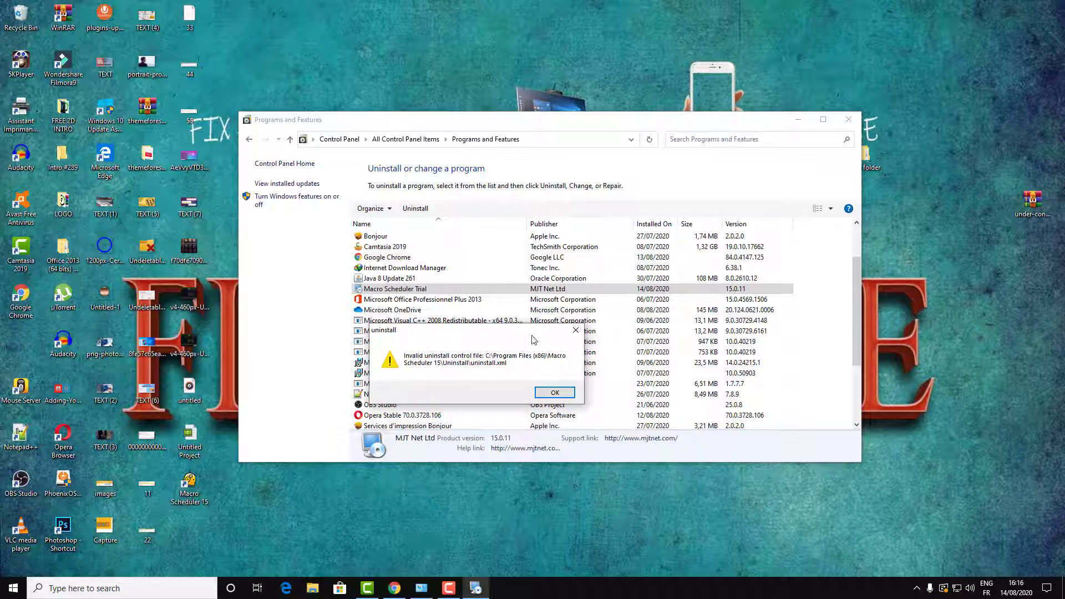
pyautogui.click(577, 332)
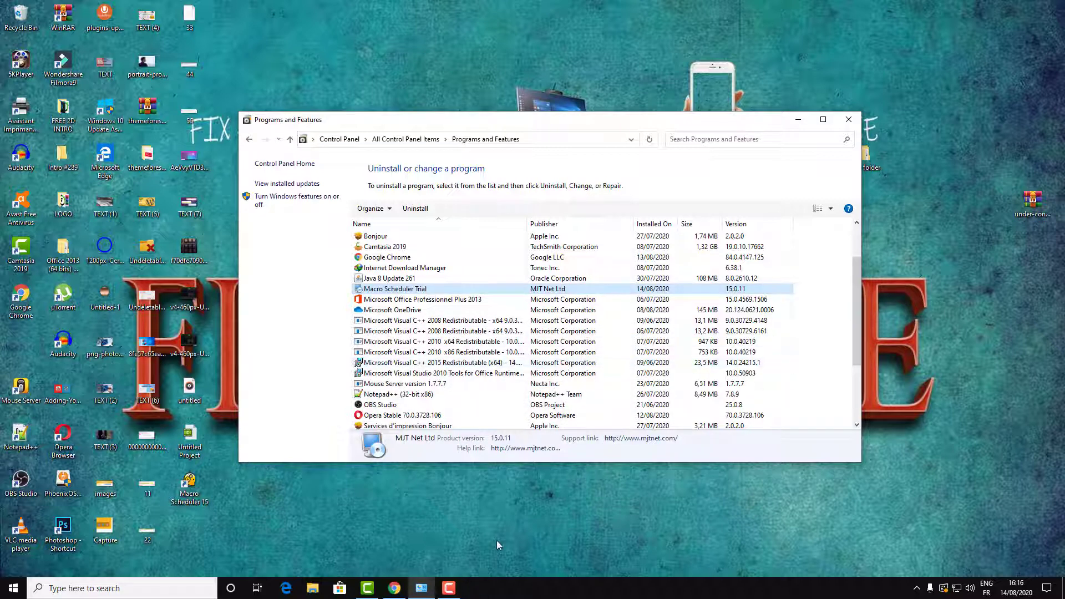
# Step: Switch to Google Chrome and download the free IObit Uninstaller installer through its CNET Download page
pyautogui.click(394, 590)
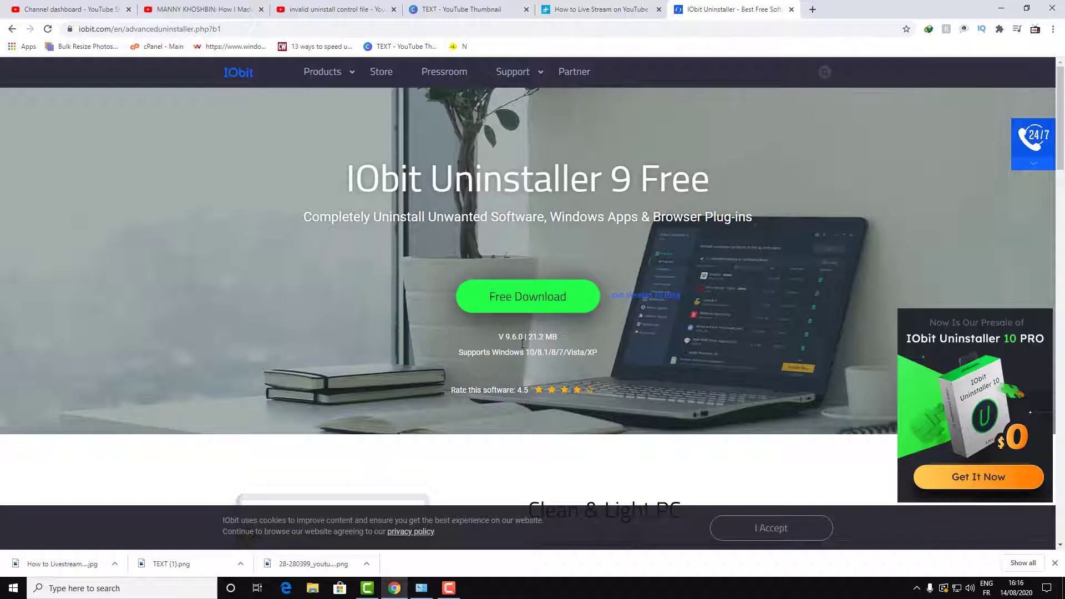
pyautogui.click(536, 304)
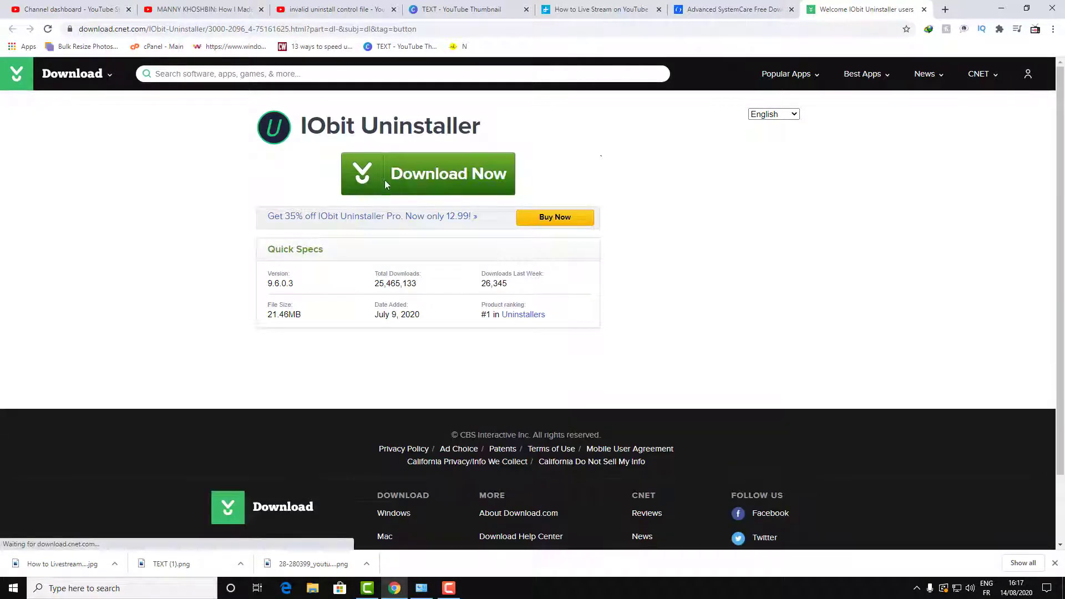
pyautogui.click(437, 182)
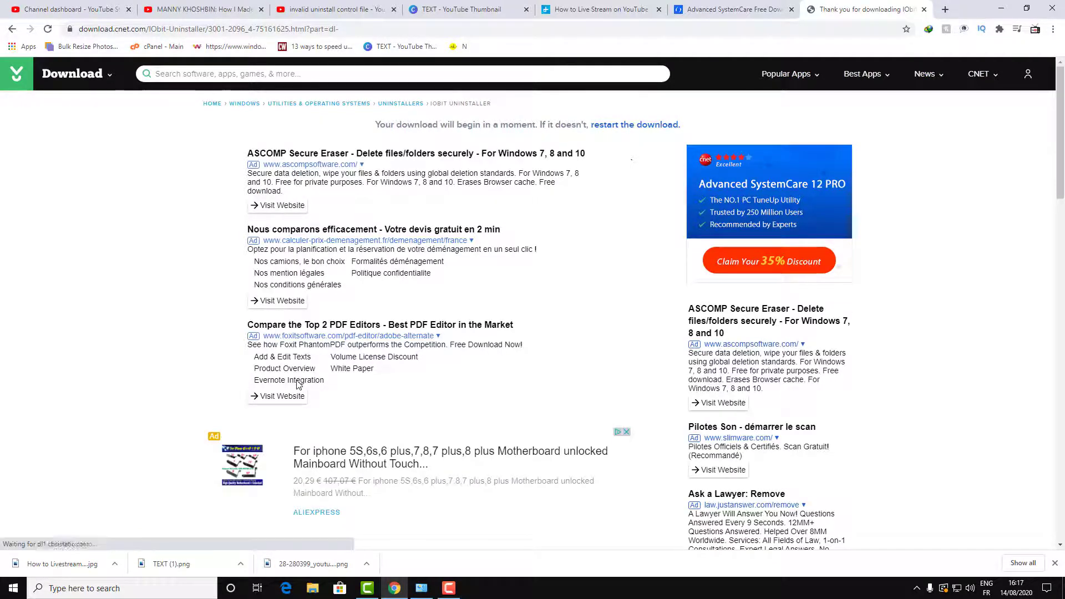
pyautogui.scroll(-4, 298, 385)
pyautogui.scroll(4, 298, 385)
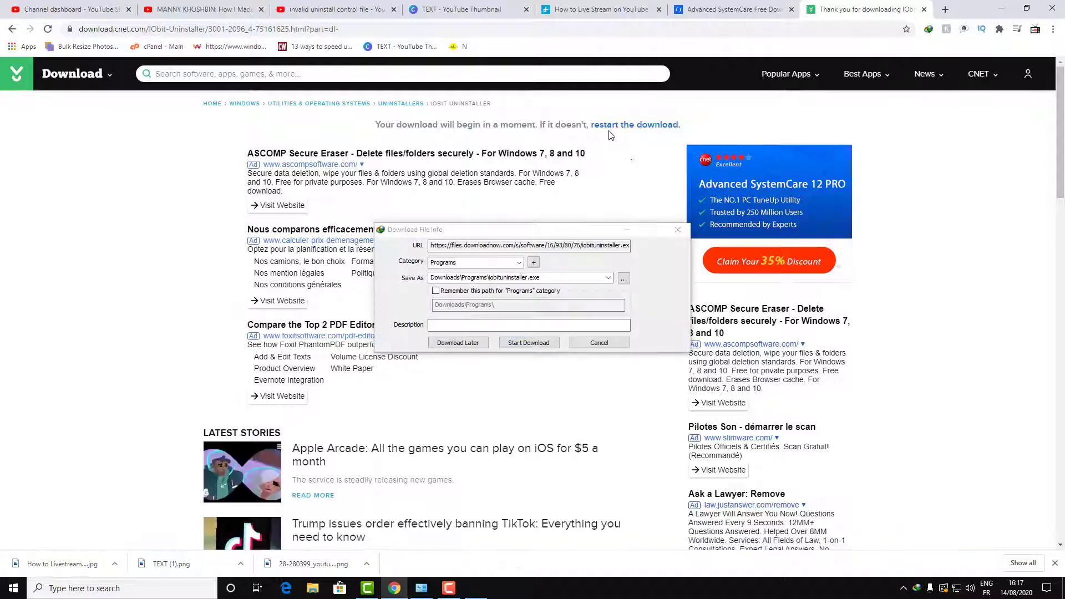
pyautogui.click(536, 345)
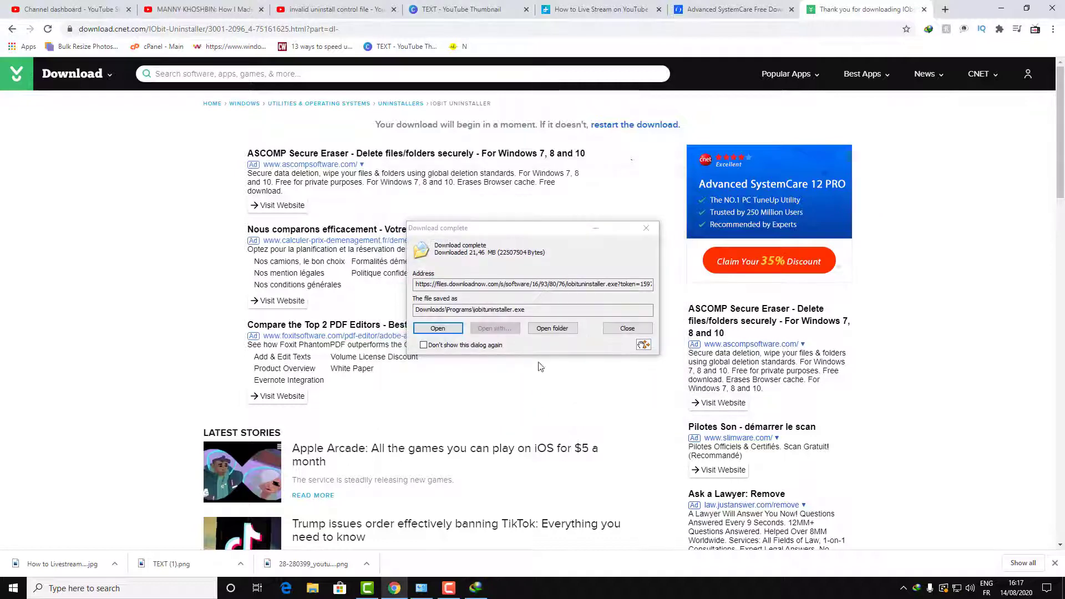
# Step: Install IObit Uninstaller with the standard installation, skipping the Dashlane offer, the newsletter subscription and the Internet Download Manager update
pyautogui.click(441, 329)
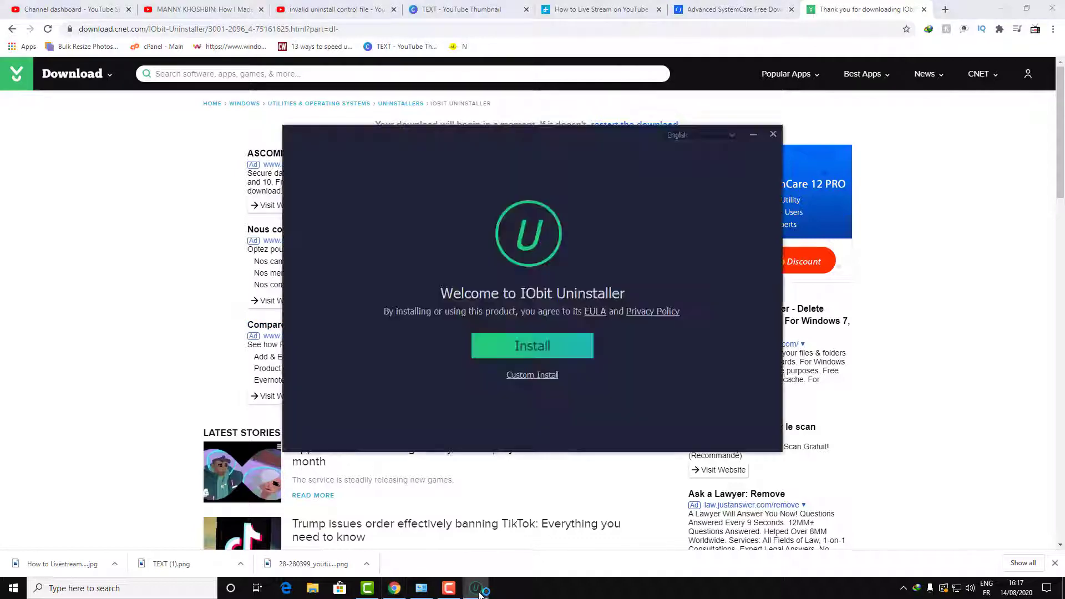
pyautogui.moveTo(499, 143); pyautogui.dragTo(484, 188)
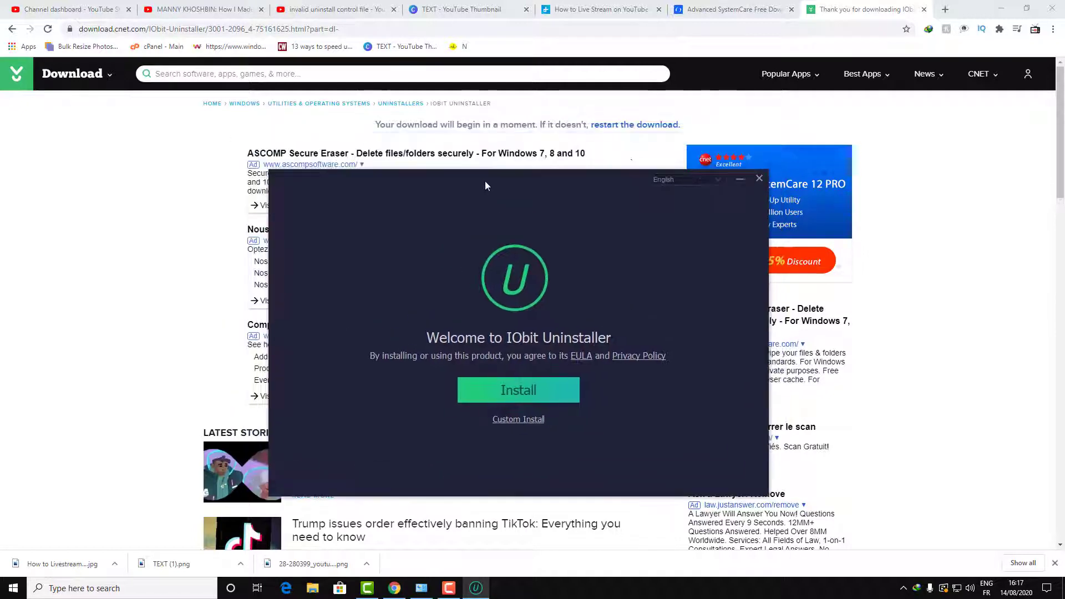
pyautogui.click(531, 391)
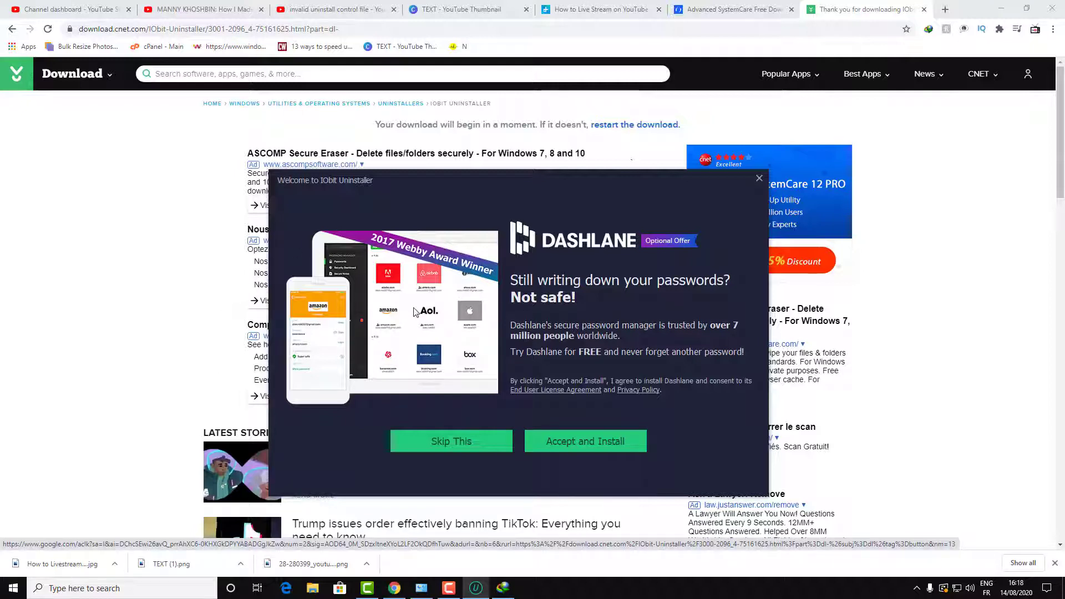
pyautogui.click(432, 441)
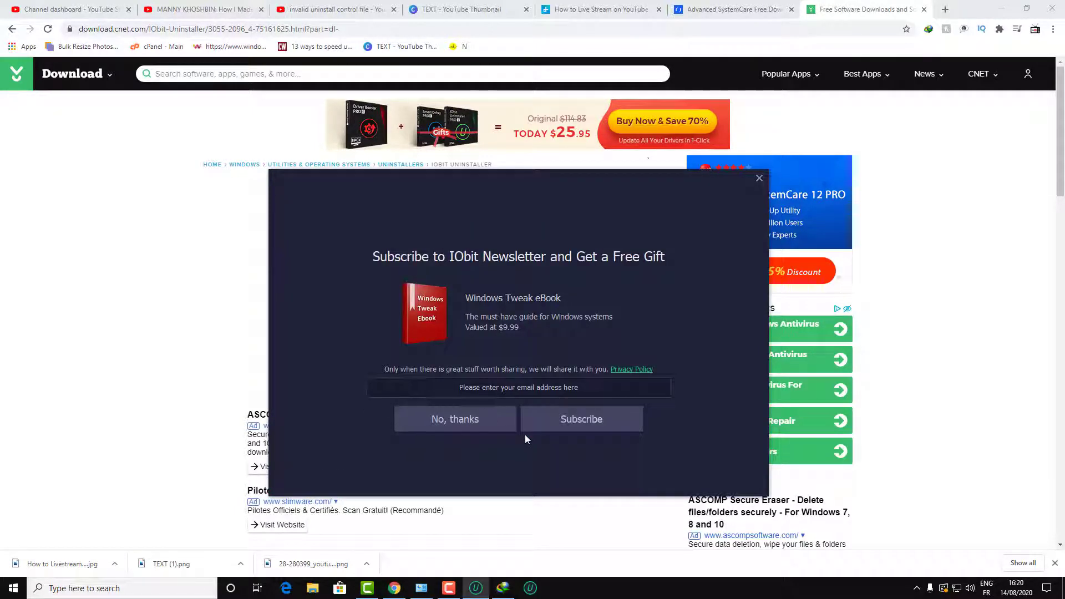
pyautogui.click(457, 418)
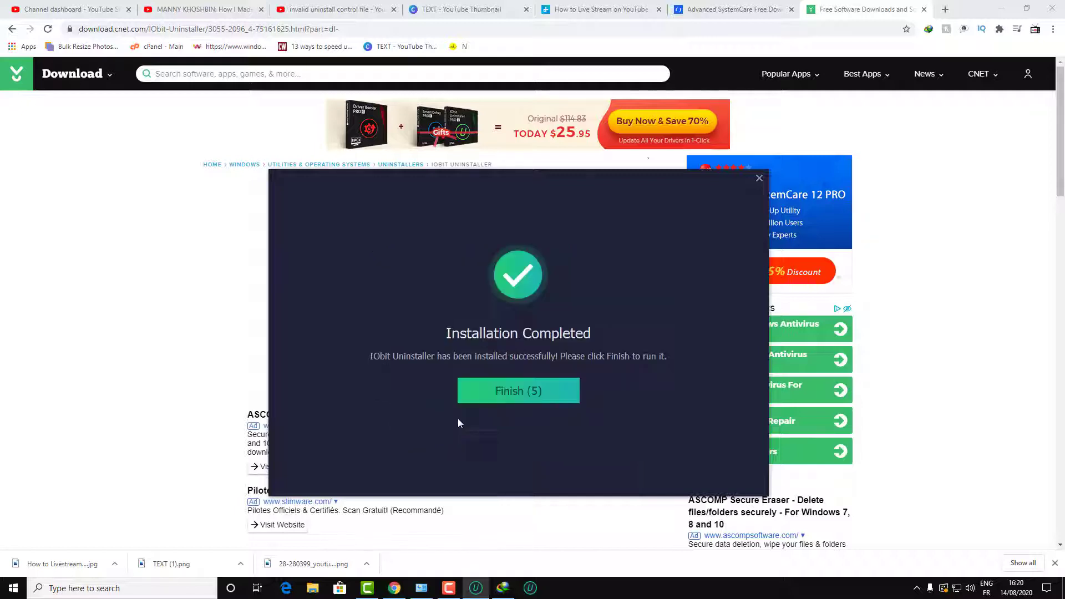
pyautogui.click(521, 395)
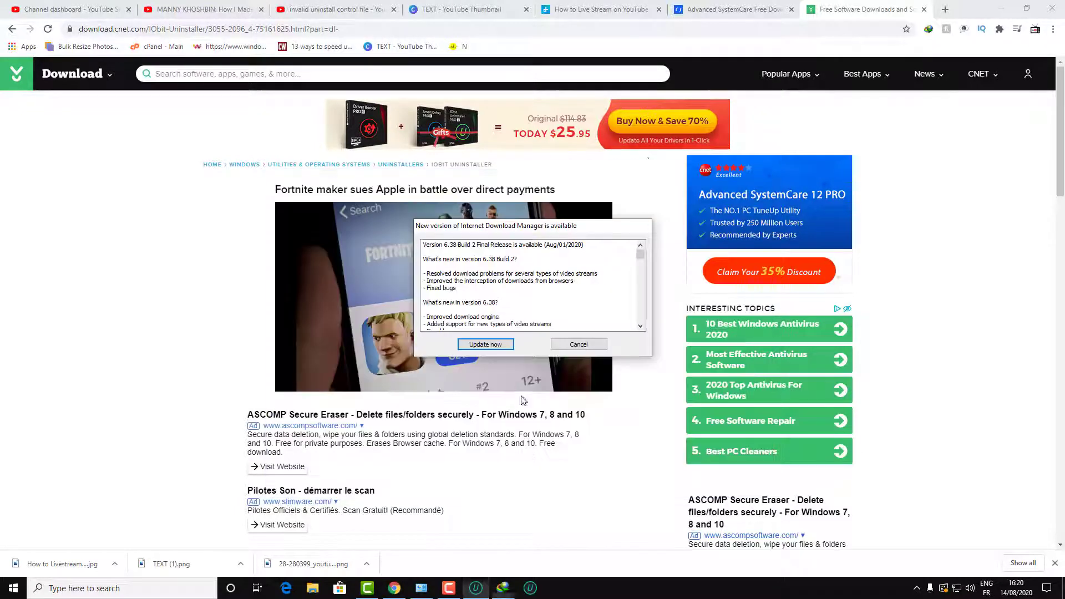
pyautogui.click(579, 345)
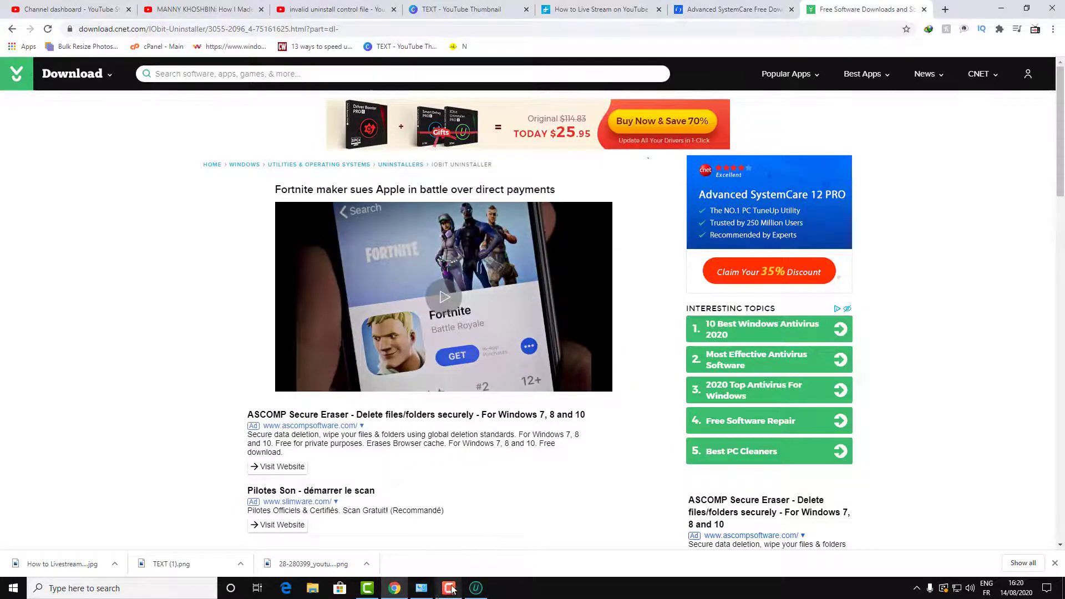
# Step: Open IObit Uninstaller and compare its program list with Programs and Features to look for Macro Scheduler Trial
pyautogui.click(478, 590)
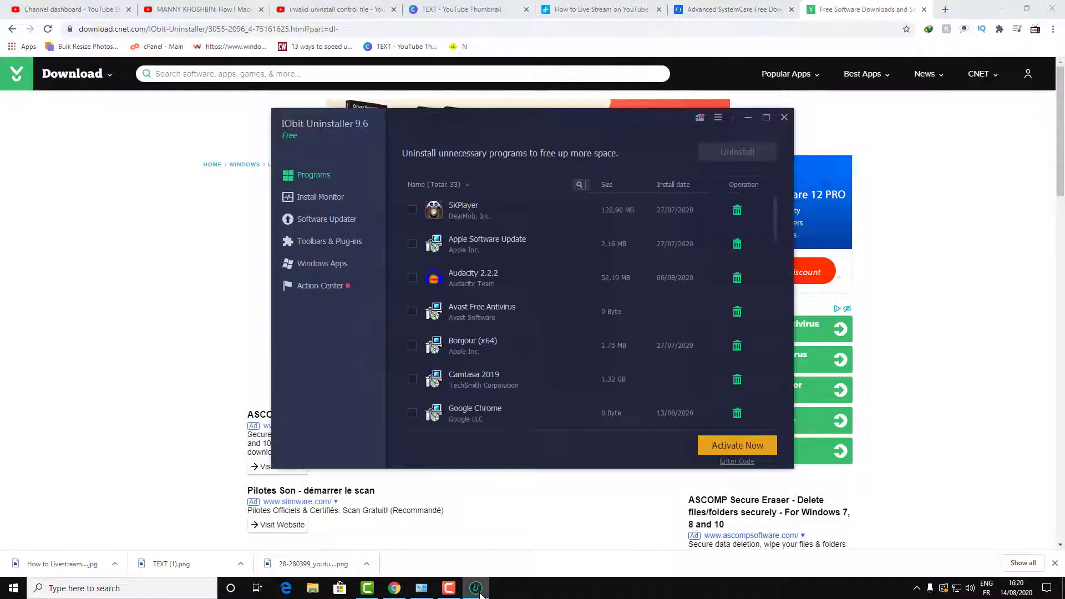
pyautogui.scroll(-15, 454, 362)
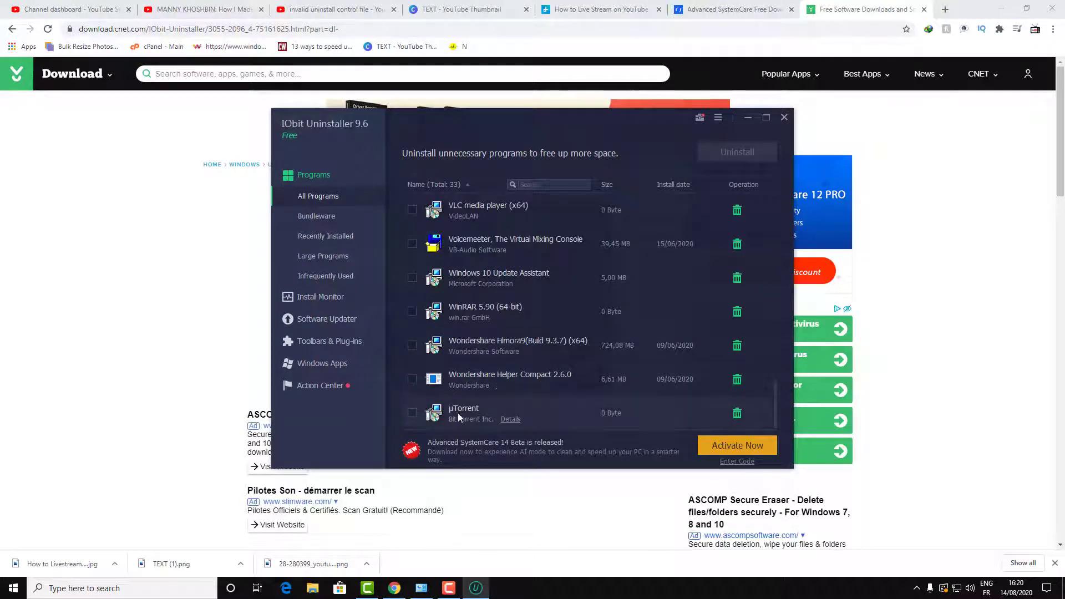
pyautogui.click(421, 588)
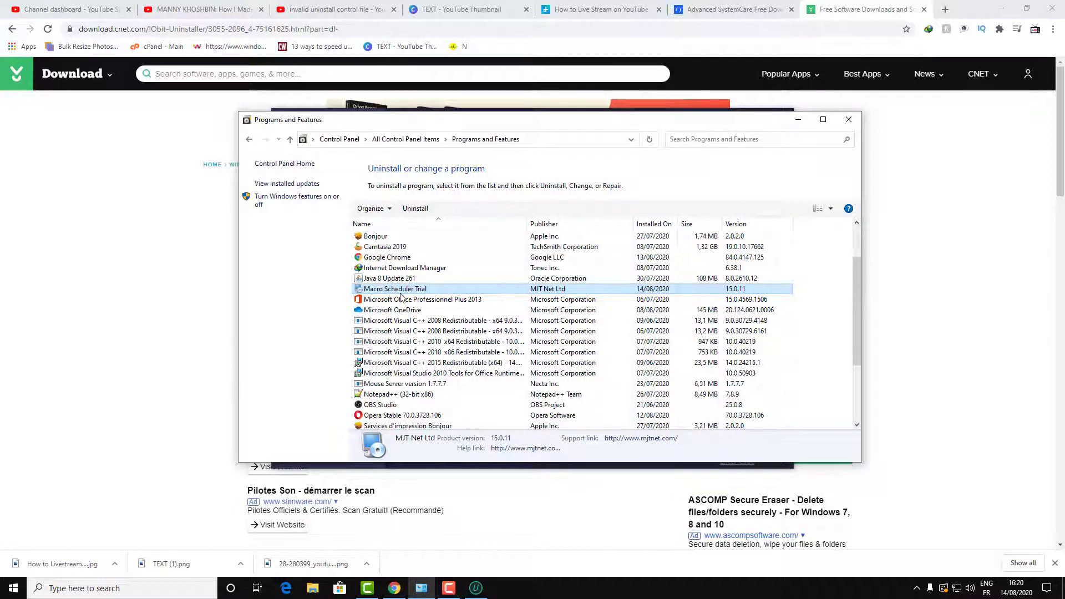
pyautogui.moveTo(536, 123); pyautogui.dragTo(483, 243)
pyautogui.click(520, 136)
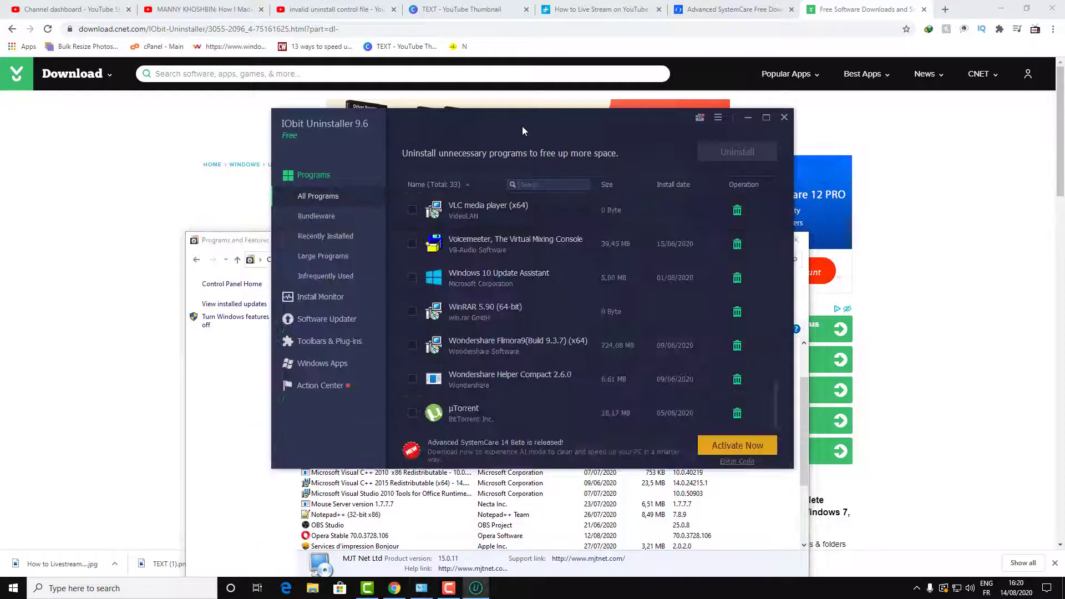
pyautogui.scroll(10, 486, 373)
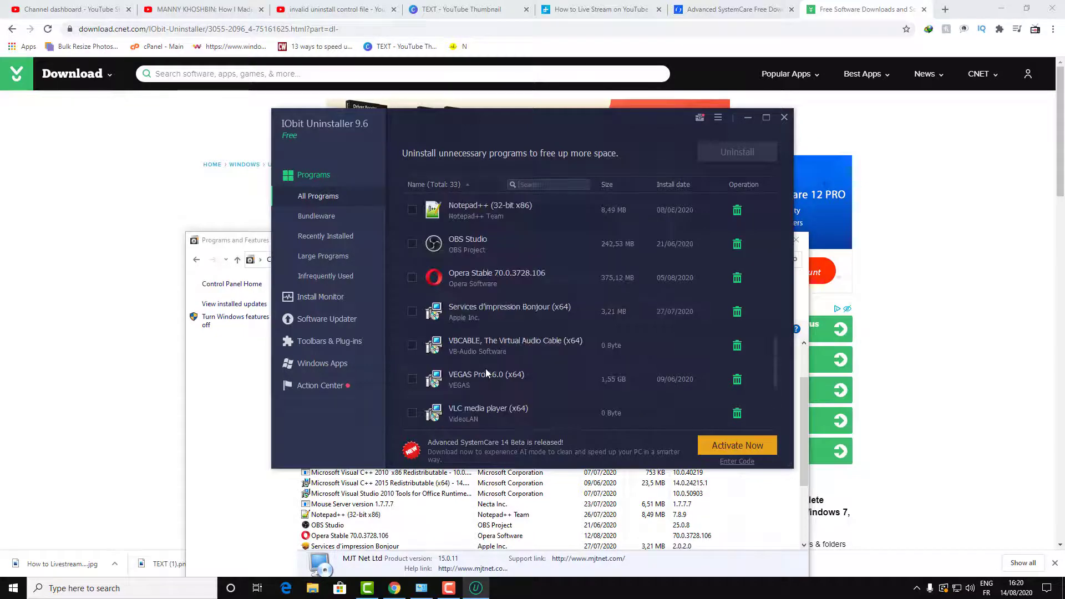
pyautogui.scroll(3, 486, 373)
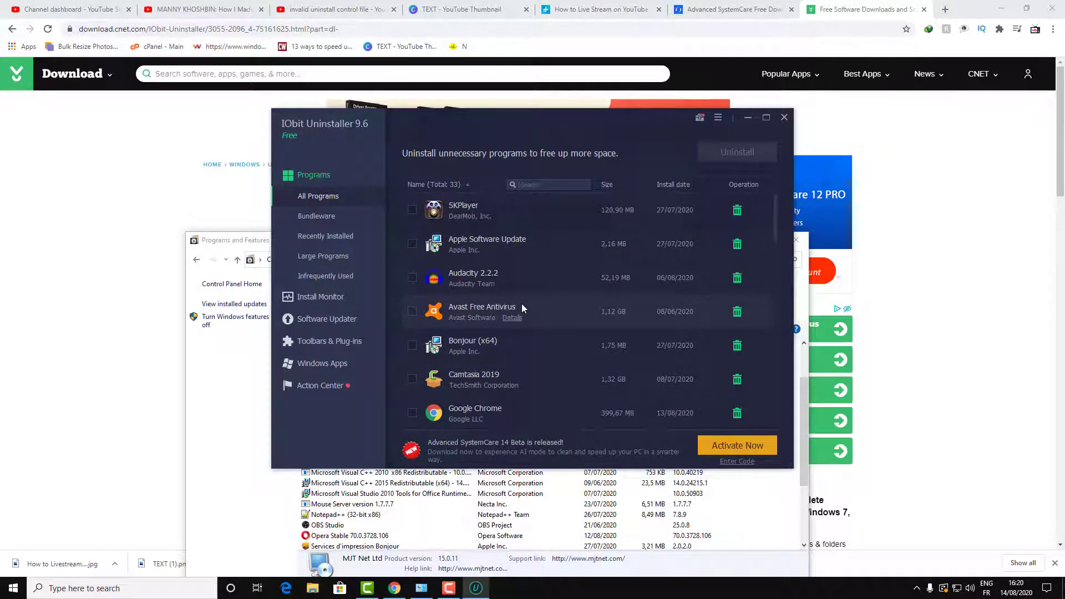
pyautogui.hotkey('alt', 'Tab')
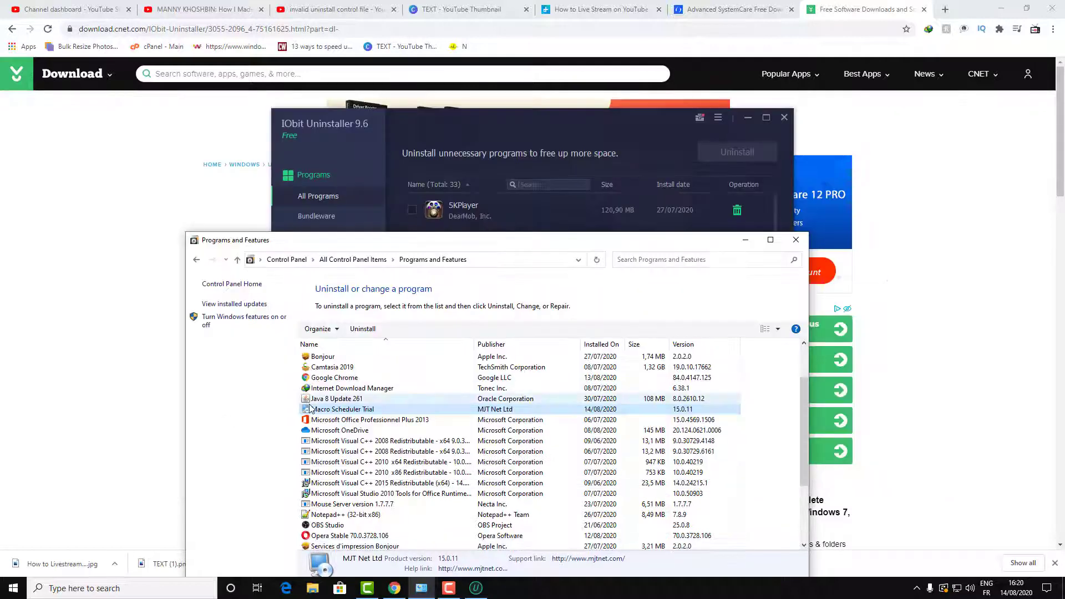
pyautogui.click(582, 121)
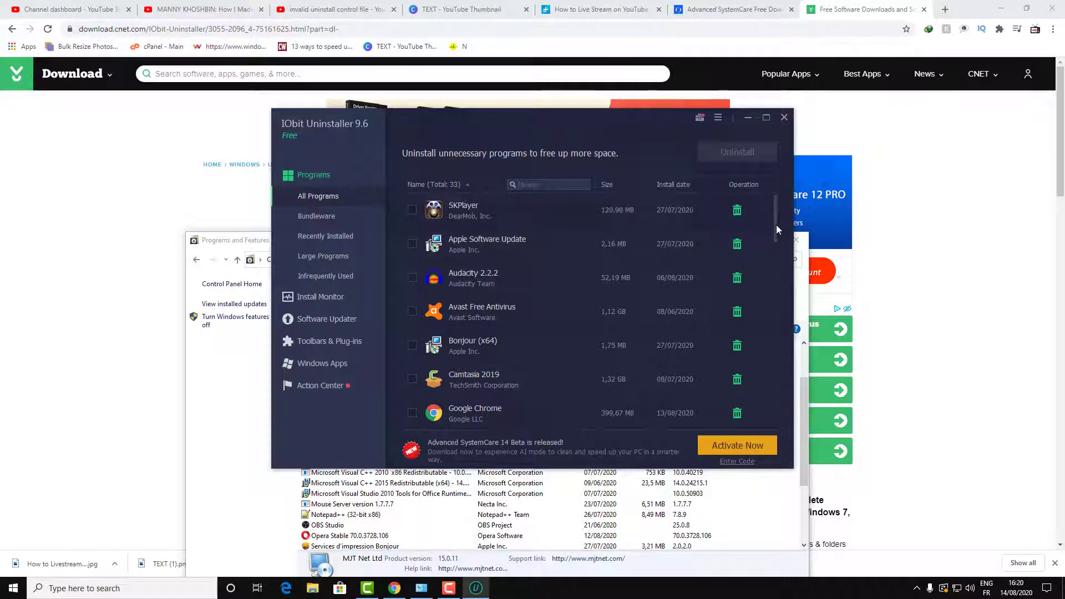
# Step: Uninstall Macro Scheduler Trial with a restore point and automatic residual file removal enabled, acknowledging the invalid control file message
pyautogui.moveTo(777, 226); pyautogui.dragTo(779, 267)
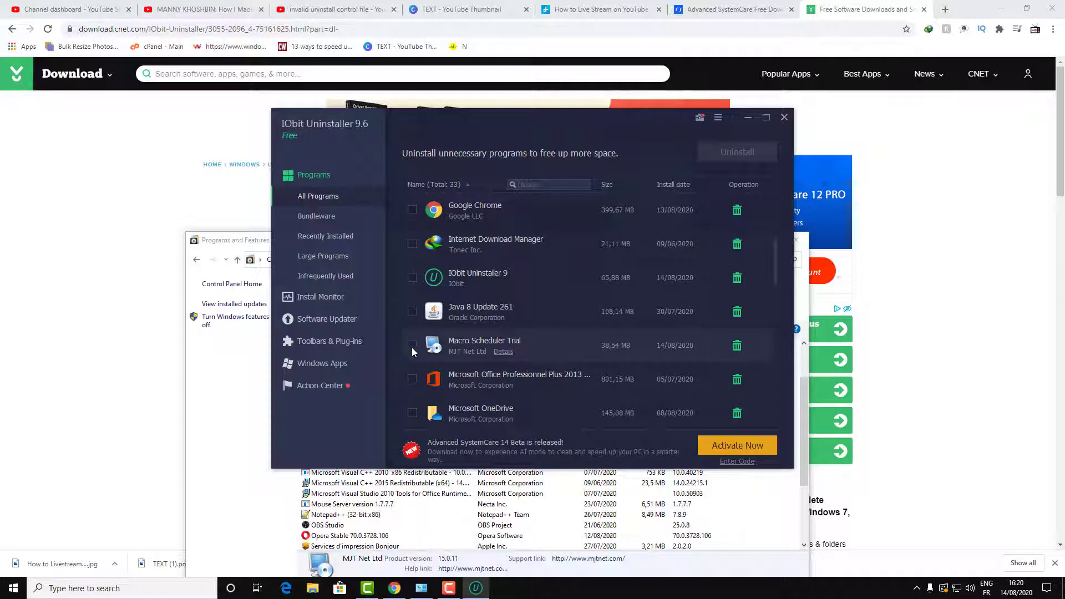
pyautogui.click(737, 348)
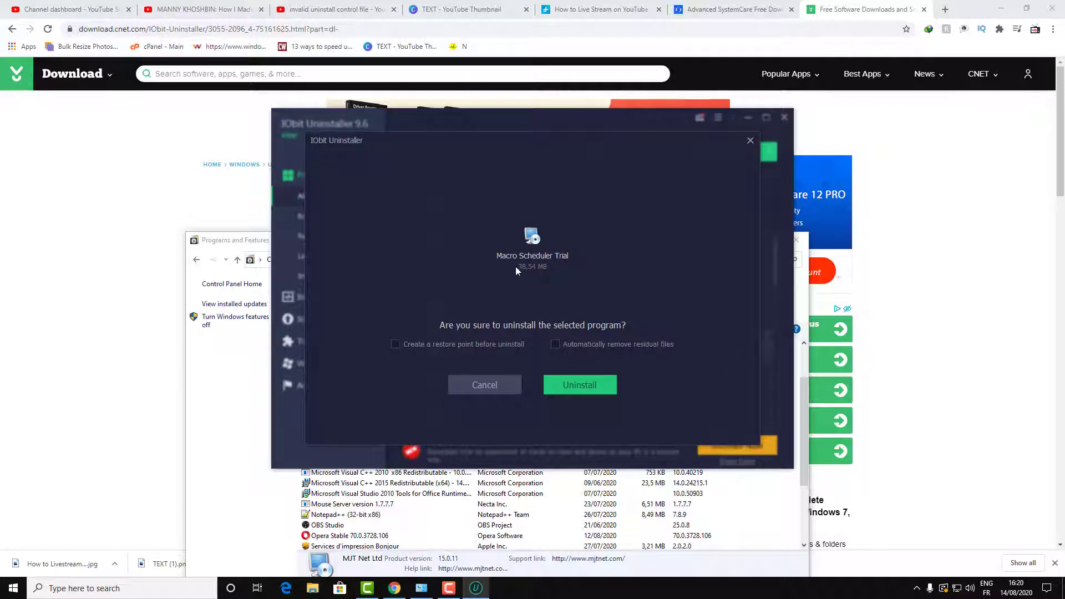
pyautogui.click(557, 345)
pyautogui.click(395, 348)
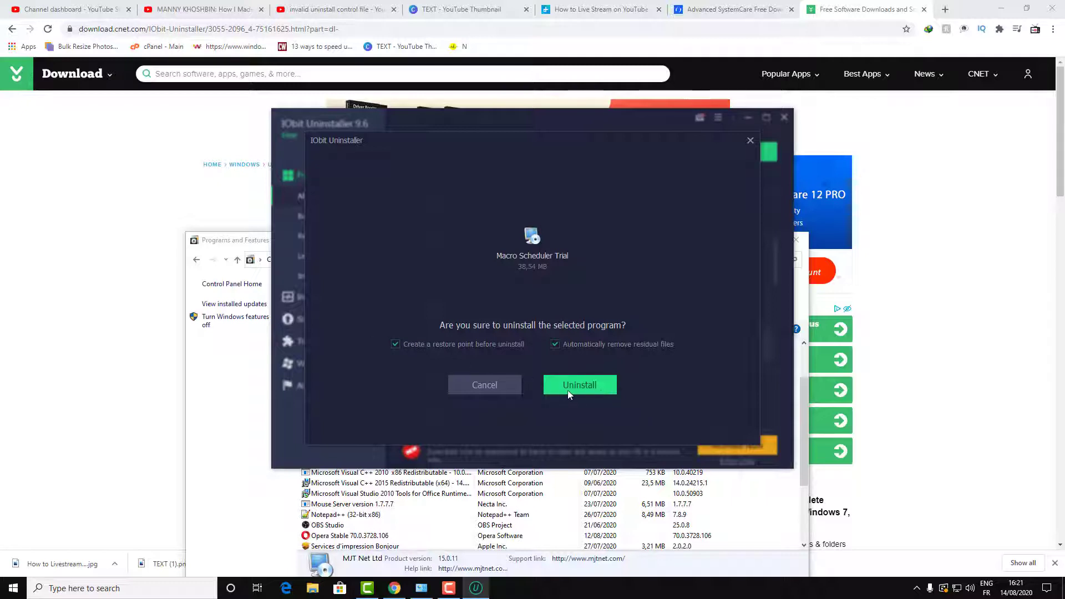
pyautogui.click(595, 386)
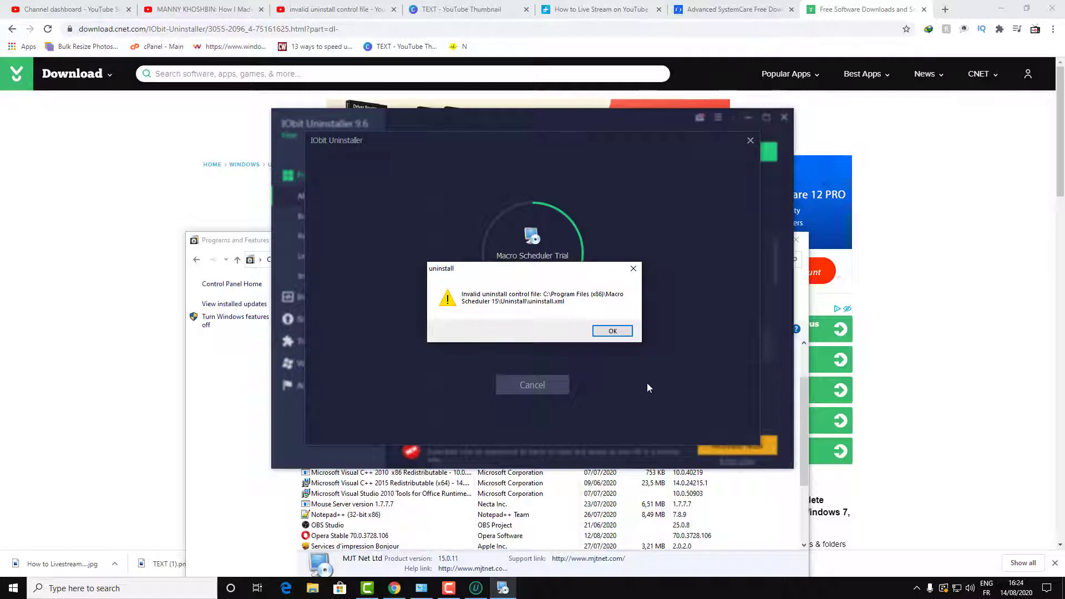
pyautogui.click(612, 332)
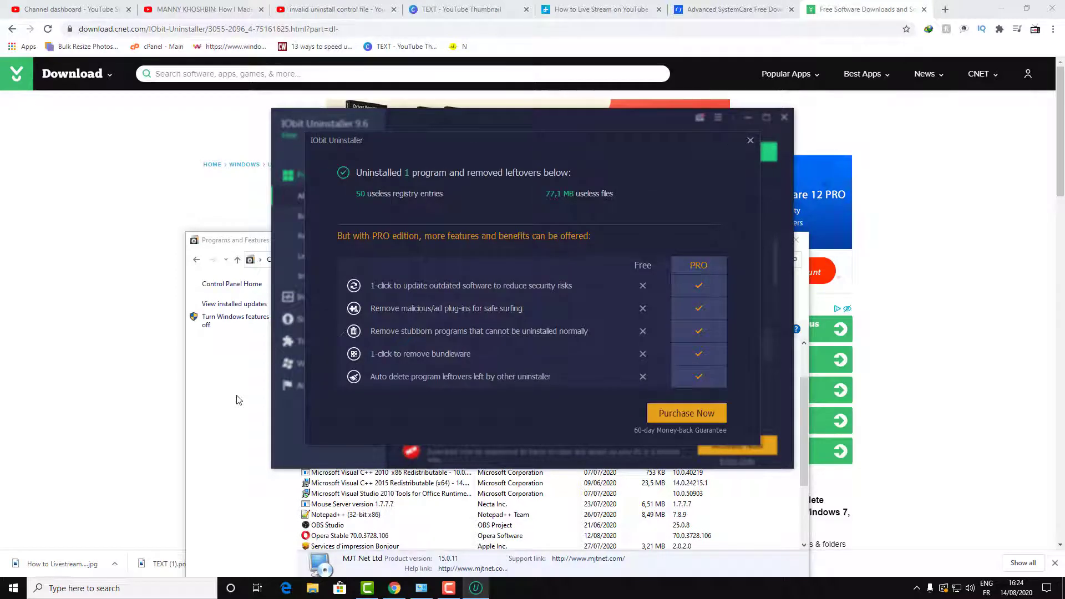
# Step: Refresh the Programs and Features list and check it for Macro Scheduler Trial
pyautogui.click(233, 409)
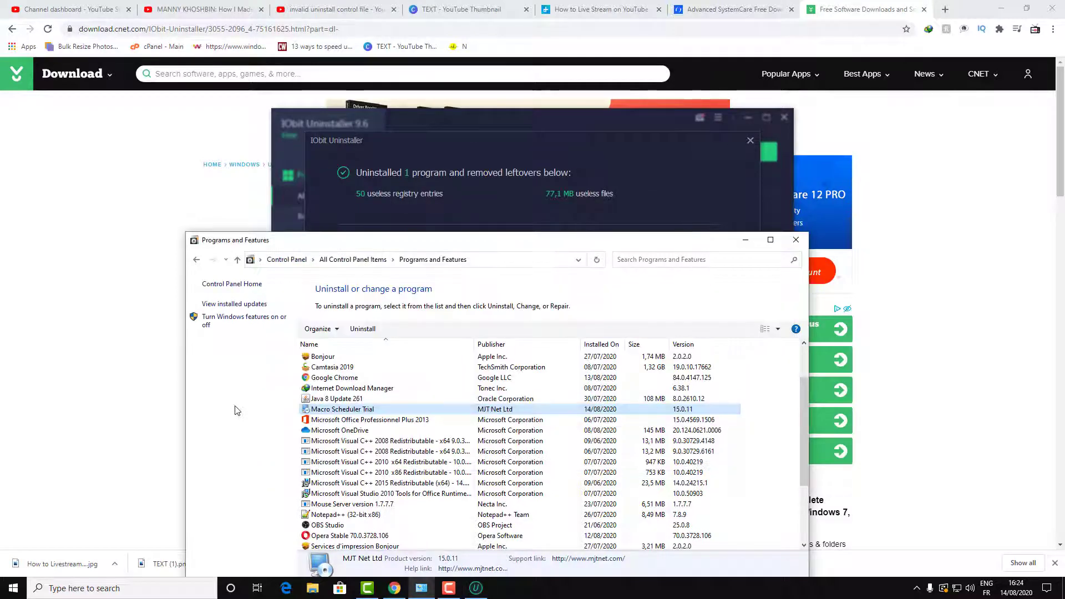
pyautogui.click(597, 260)
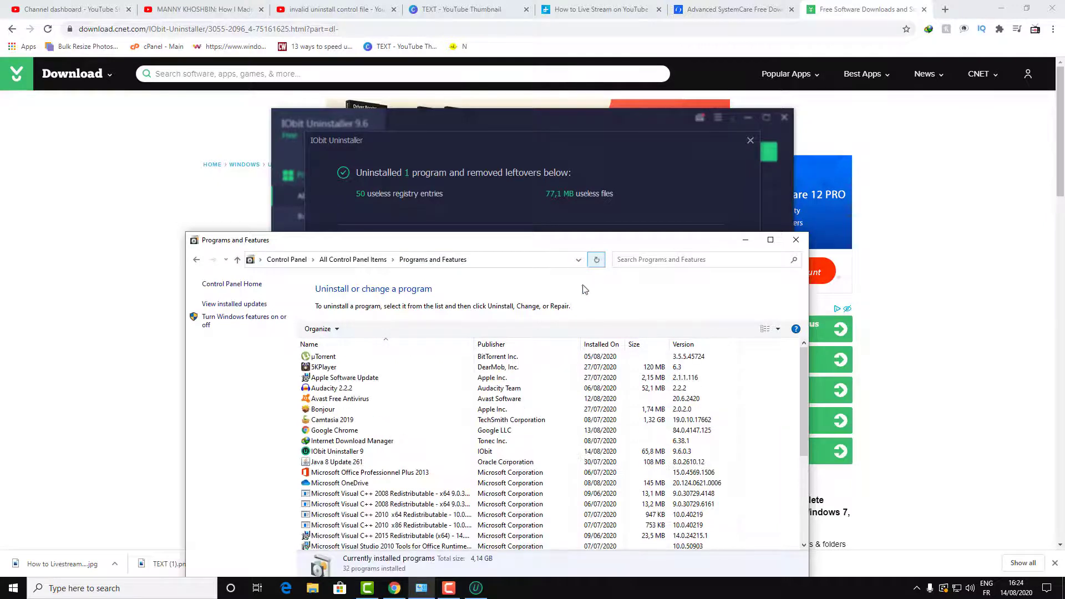
pyautogui.scroll(-3, 367, 388)
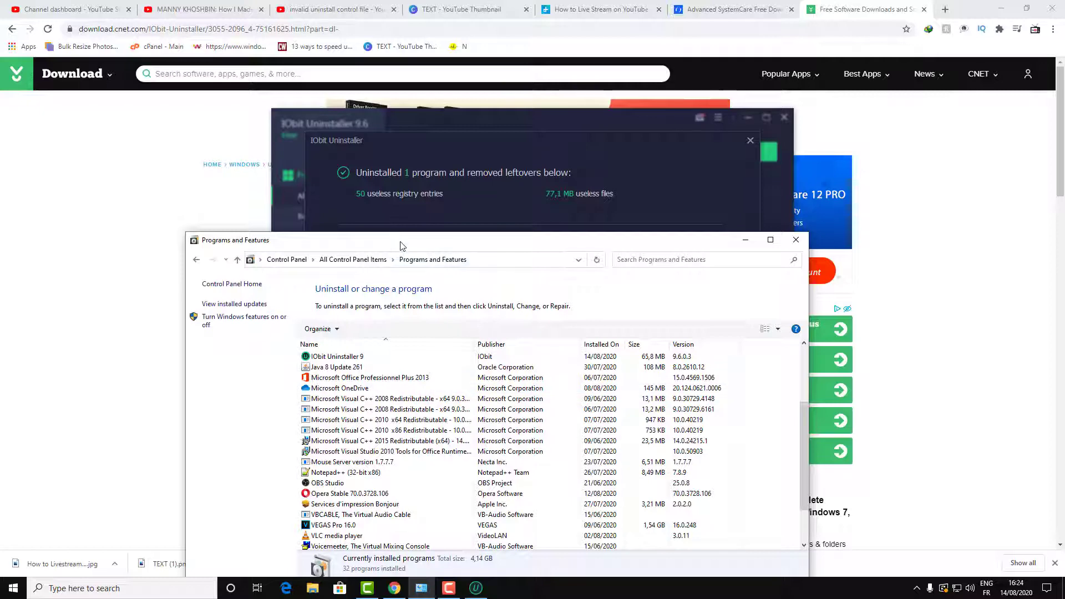
pyautogui.scroll(-1, 415, 384)
pyautogui.scroll(5, 415, 388)
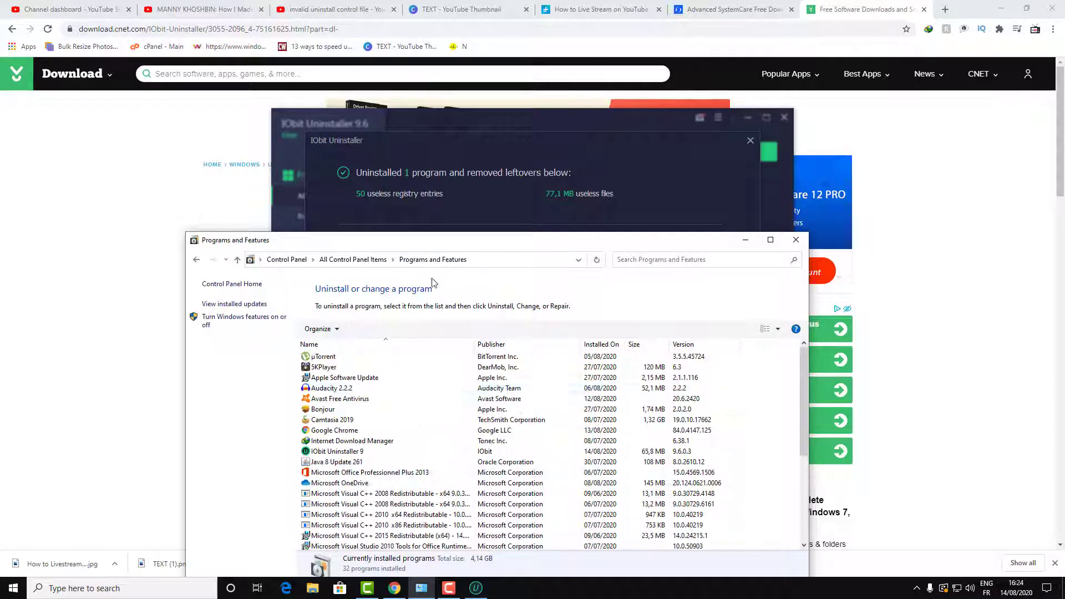
# Step: Close the IObit Uninstaller results report and check its program list for Macro Scheduler Trial
pyautogui.click(487, 139)
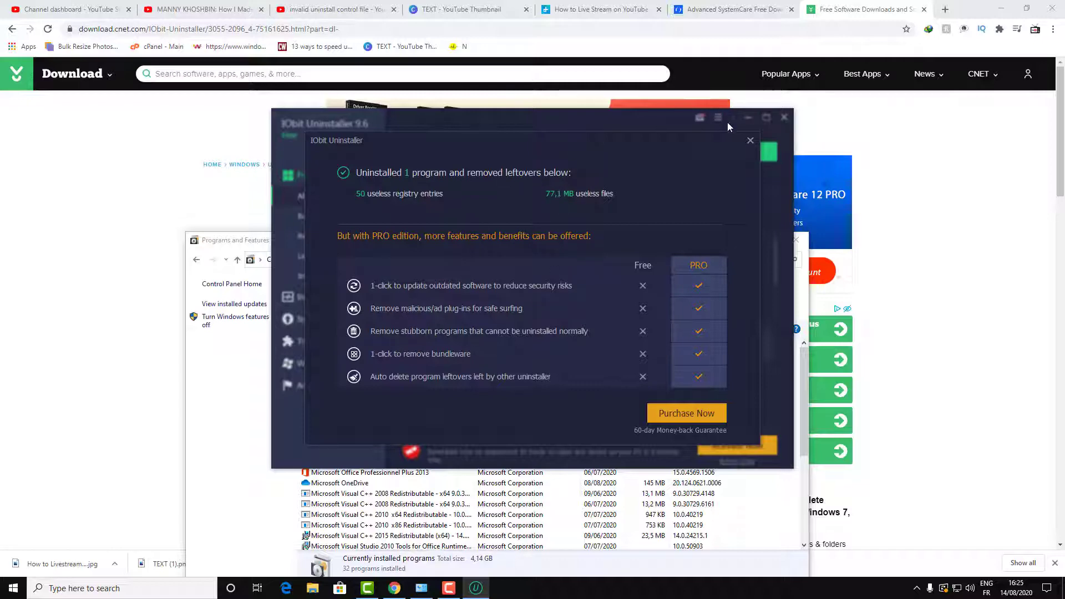
pyautogui.click(750, 140)
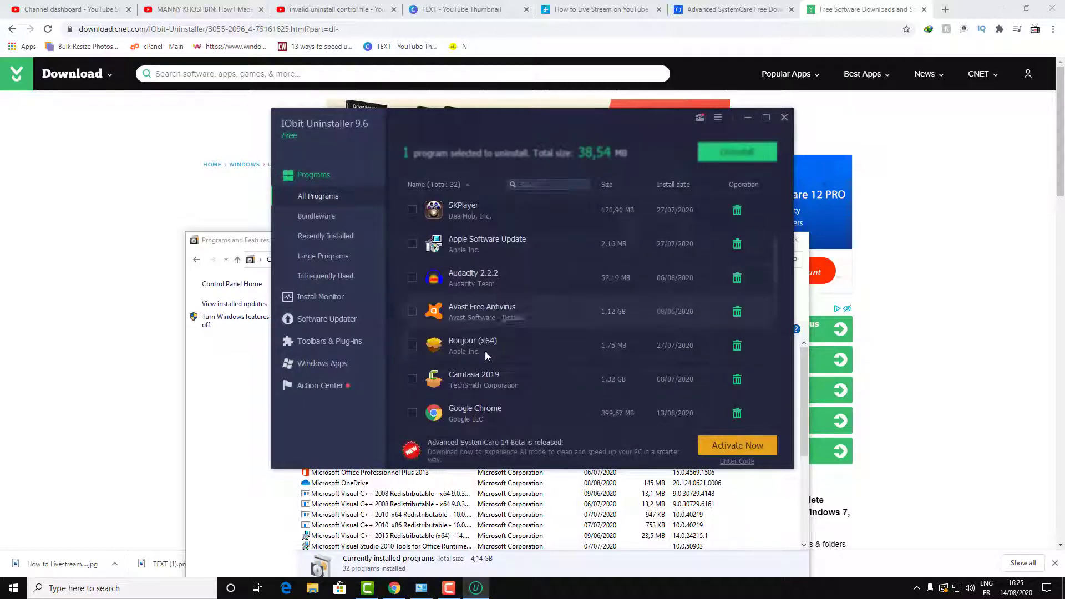
pyautogui.scroll(-10, 458, 332)
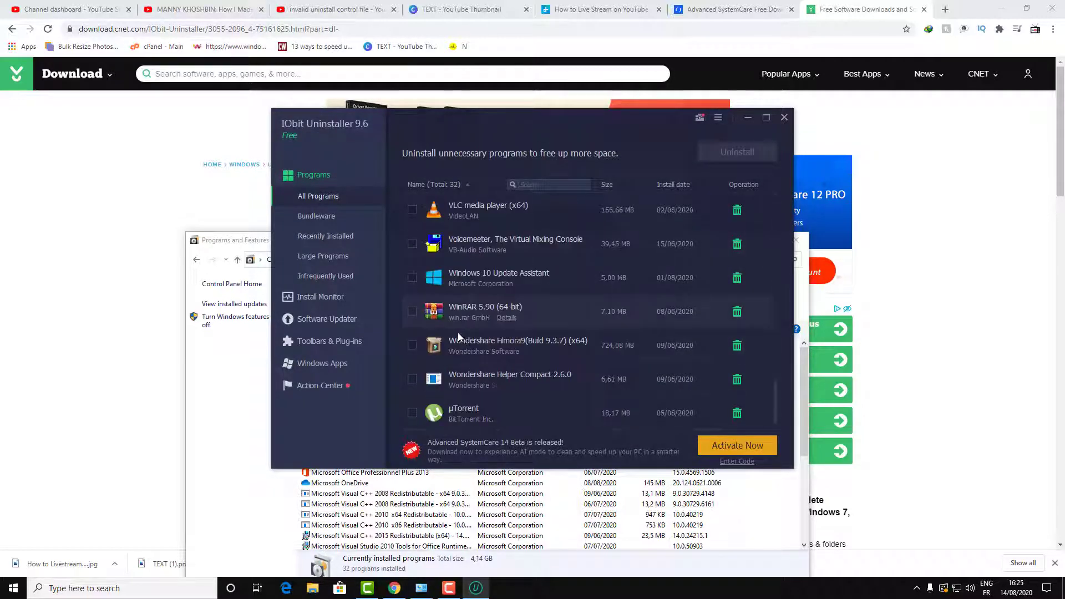